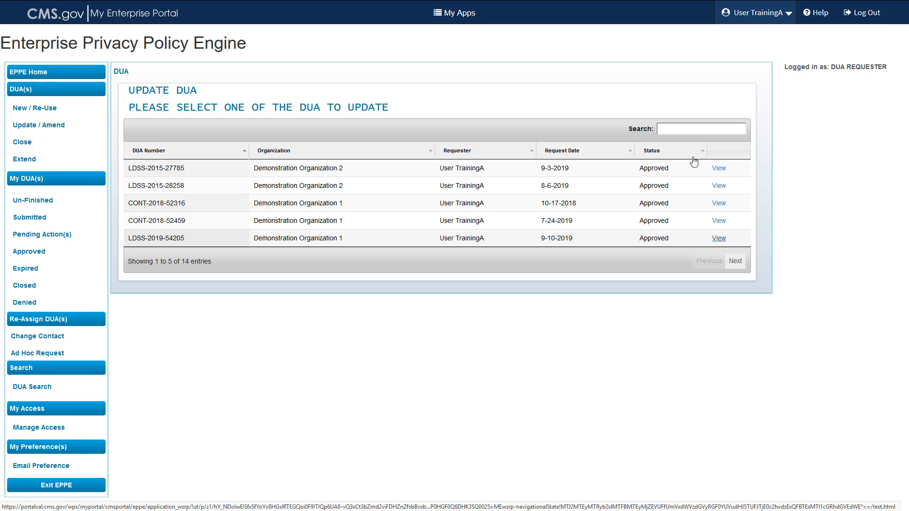
Search the updatable DUAs for 54205 and open the matching LDSS-2019-54205 agreement.
click(685, 133)
text(54)
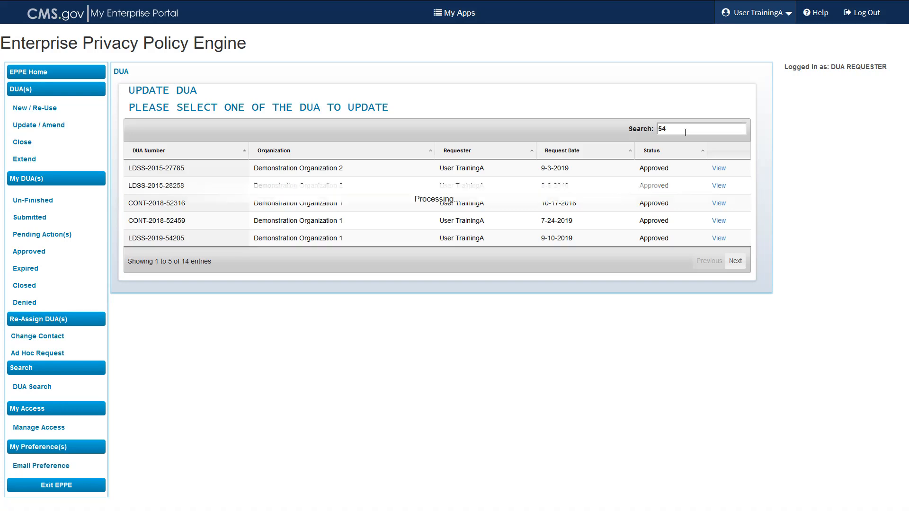
text(205)
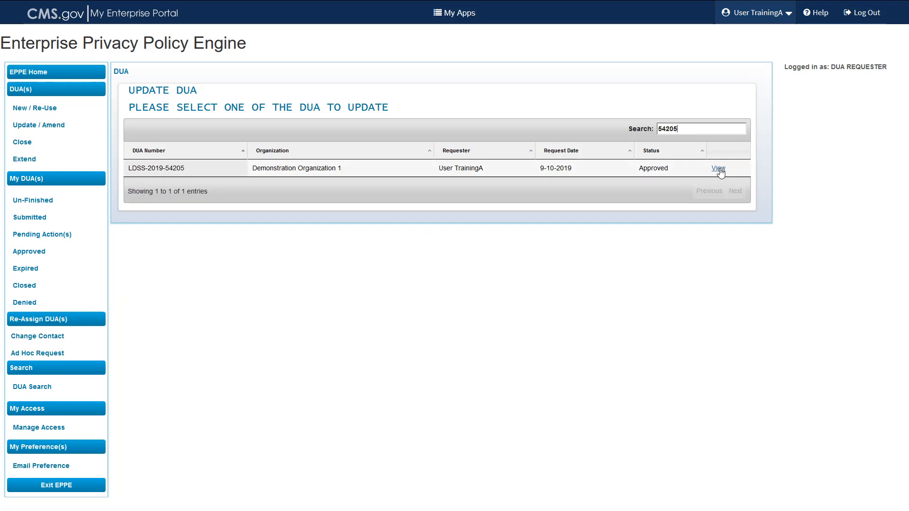
click(718, 169)
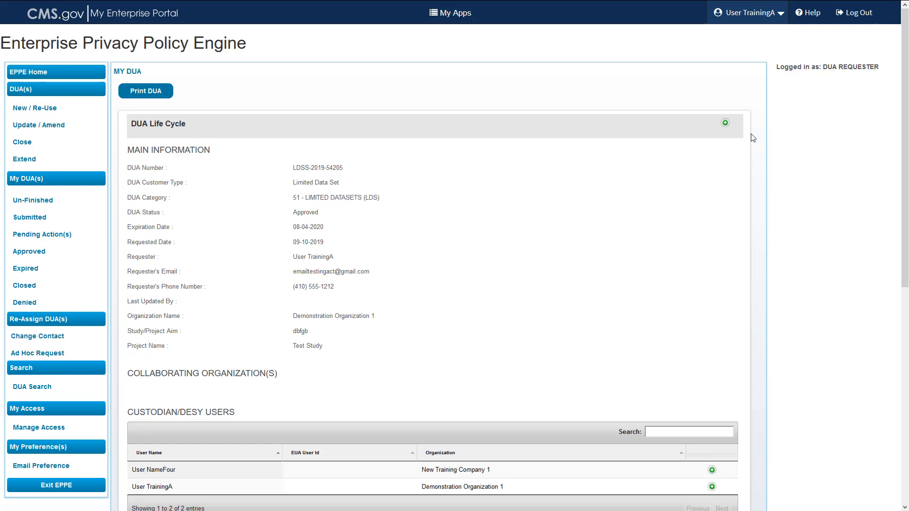
Check the DUA's life cycle history and start an update request for the agreement.
click(725, 124)
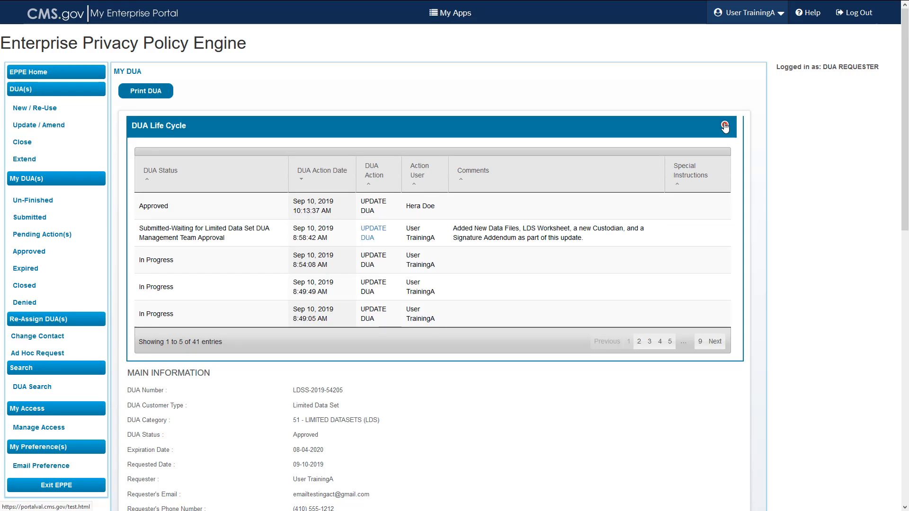
click(725, 125)
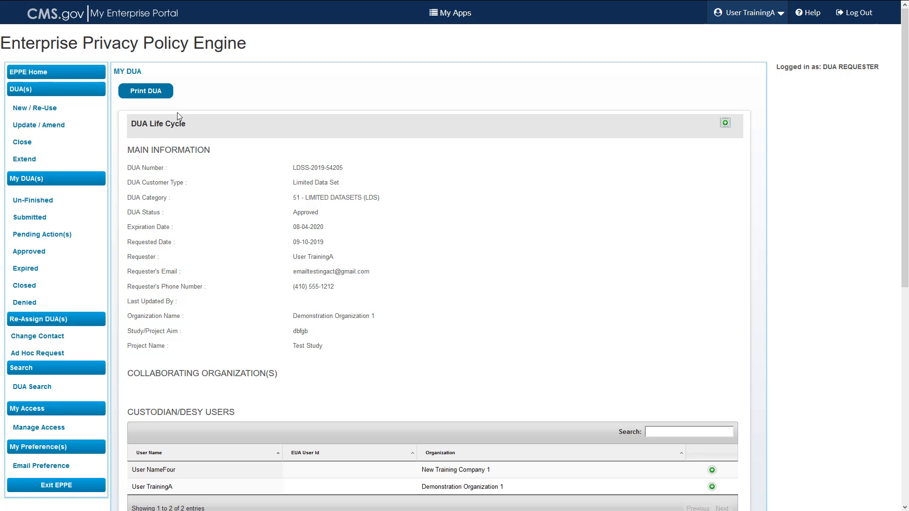
scroll(183, 261, down, 8)
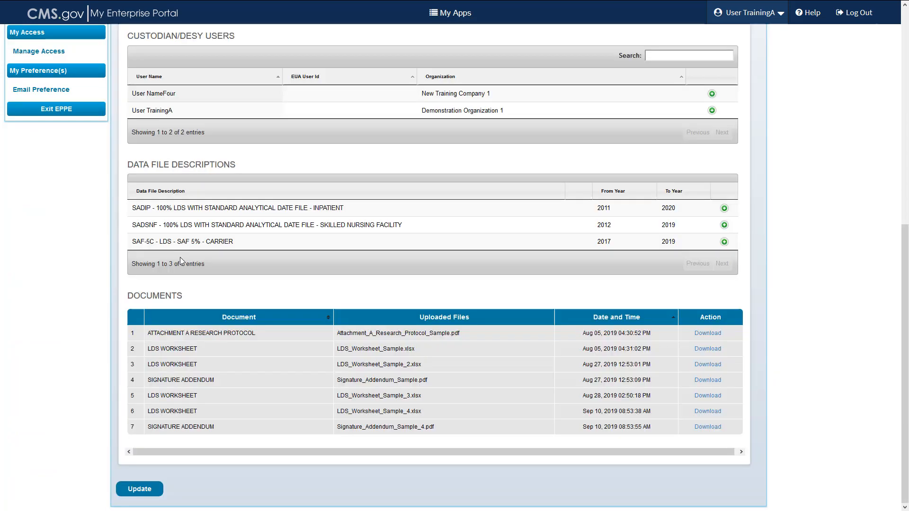
click(140, 490)
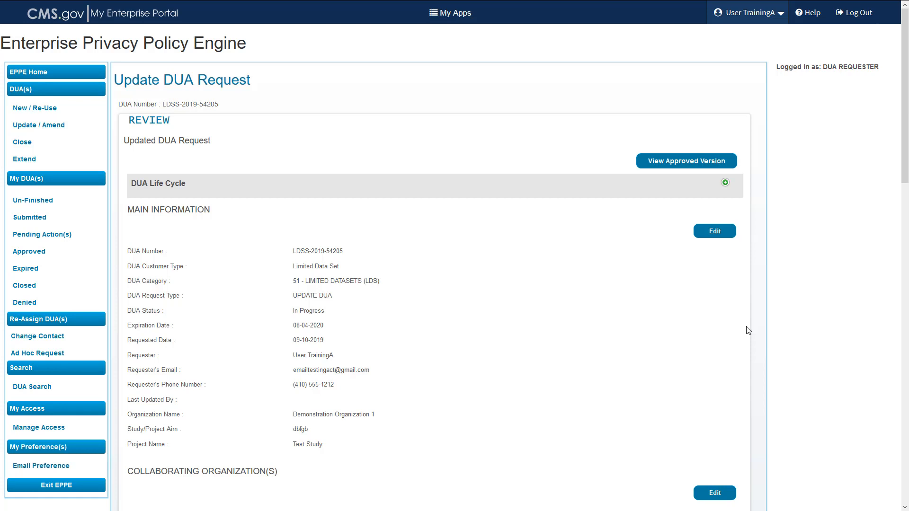
Open the request's documents for editing and upload the file LDS Worksheet Sample_5 as an LDS Worksheet.
scroll(749, 330, down, 15)
scroll(749, 330, down, 5)
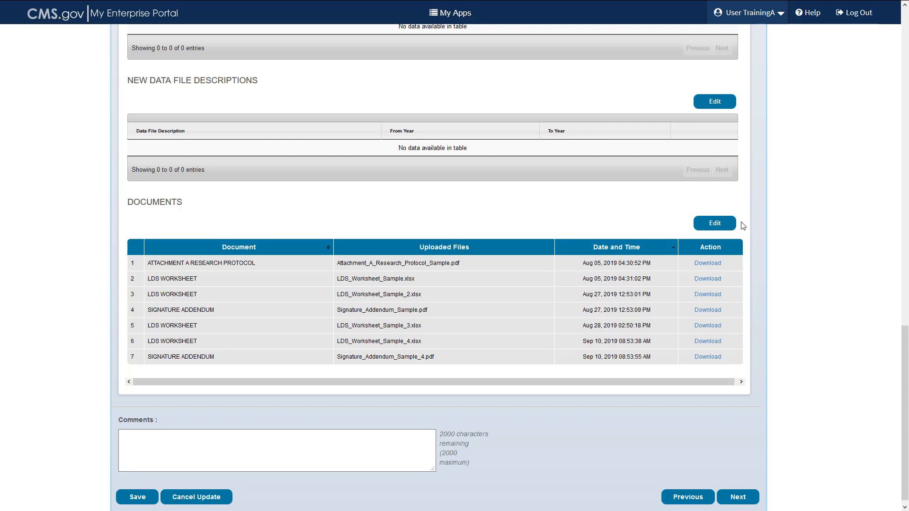
click(717, 225)
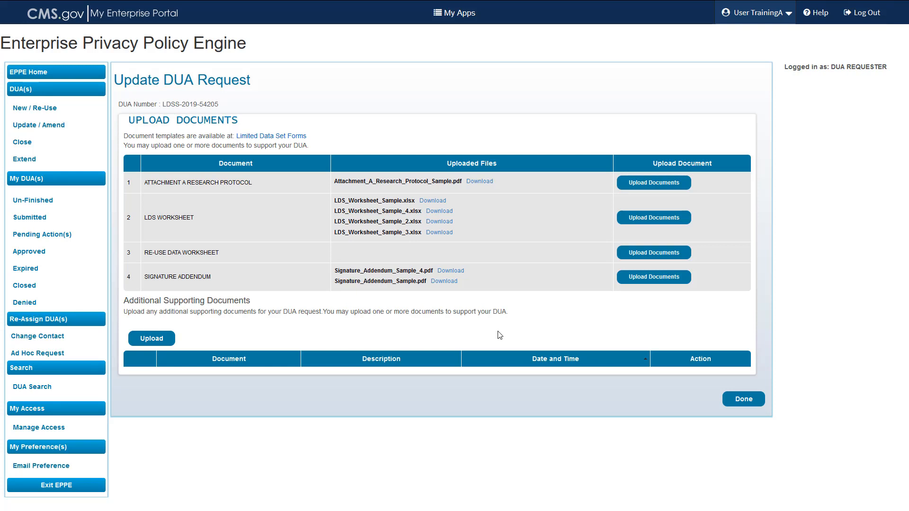
click(651, 219)
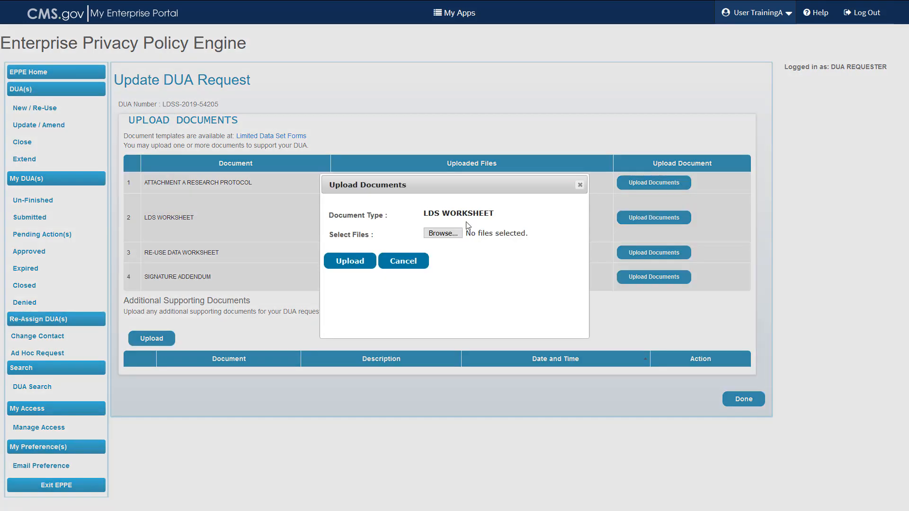
click(443, 234)
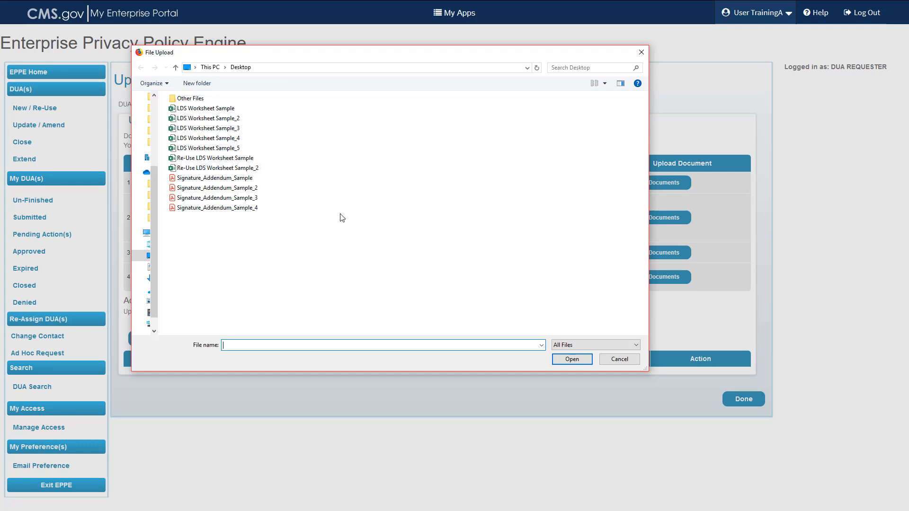
double_click(230, 148)
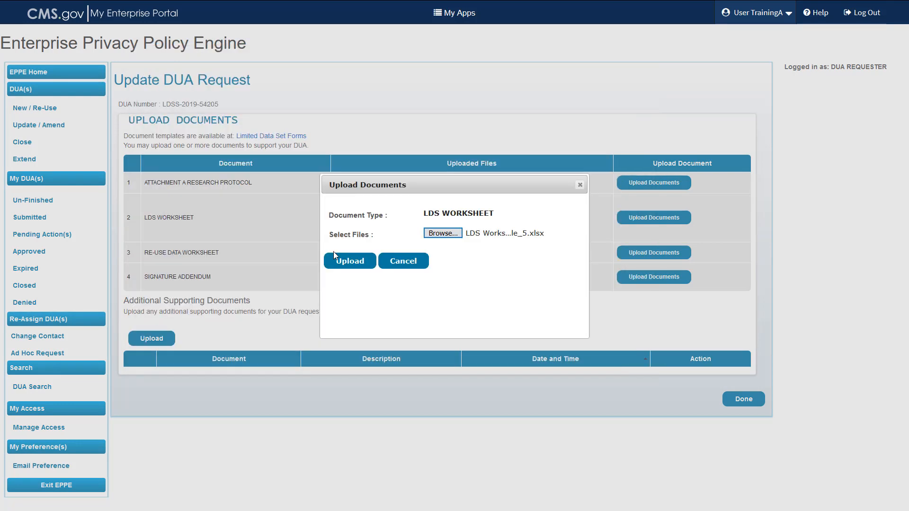
click(346, 272)
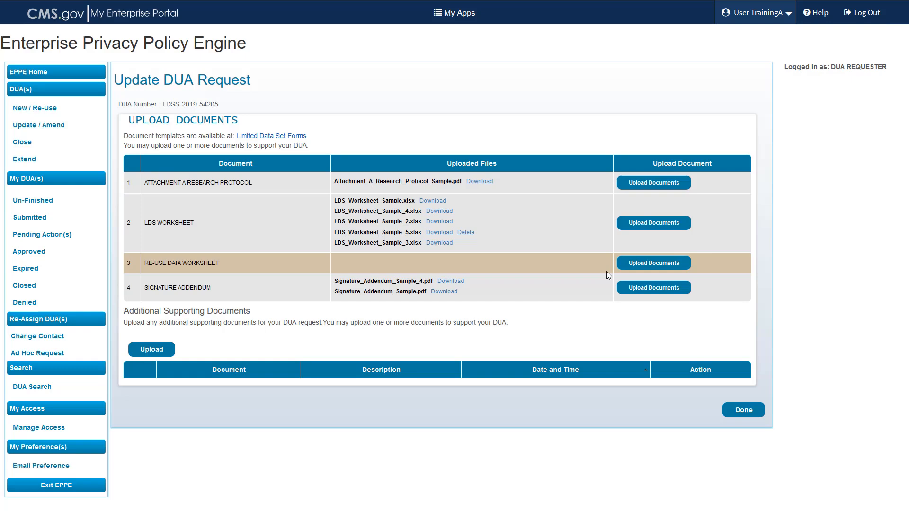
Upload Signature_Addendum_Sample_2 as a Signature Addendum and finish editing the documents.
click(631, 288)
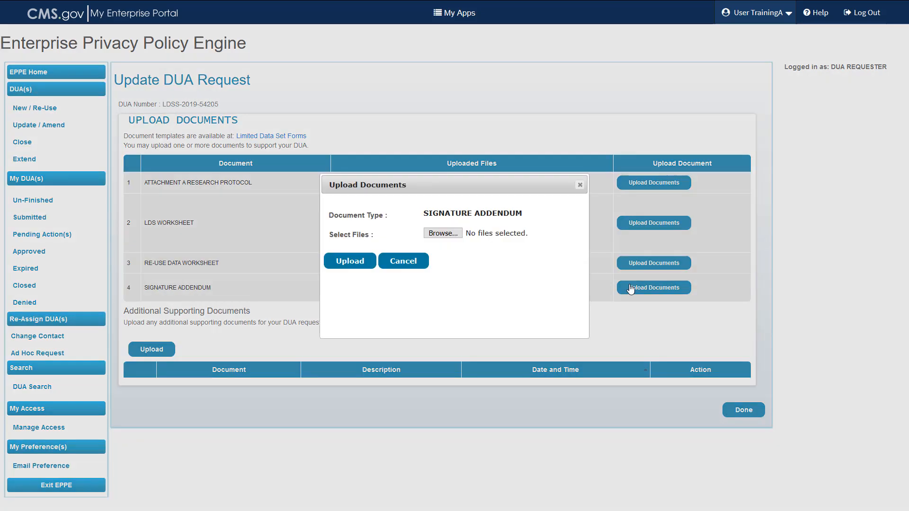
click(453, 234)
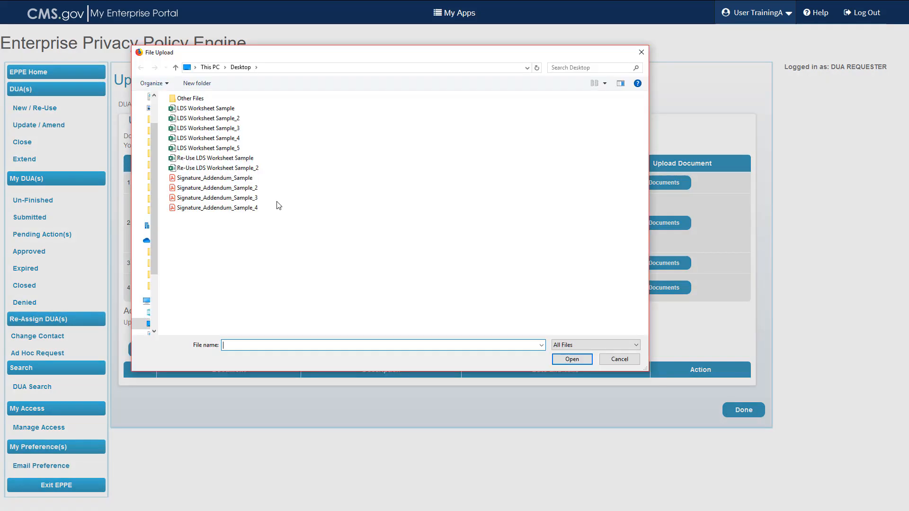
double_click(225, 188)
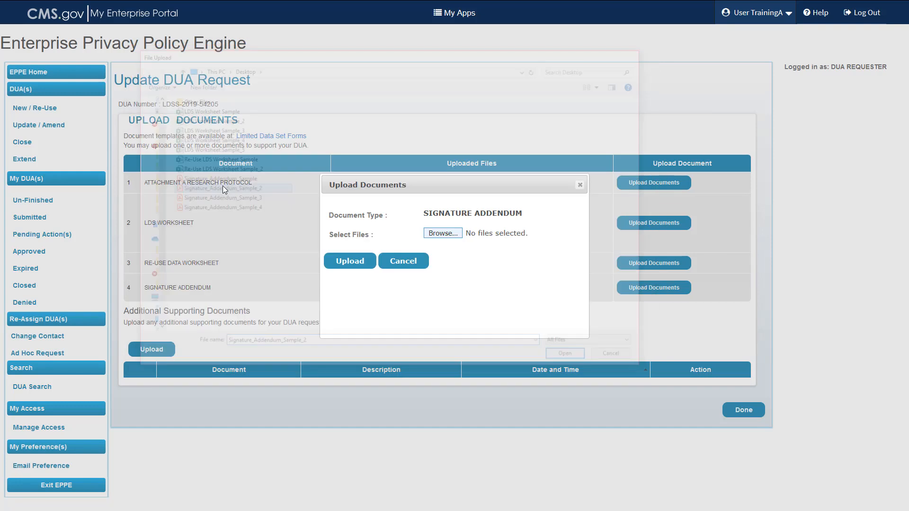
click(350, 266)
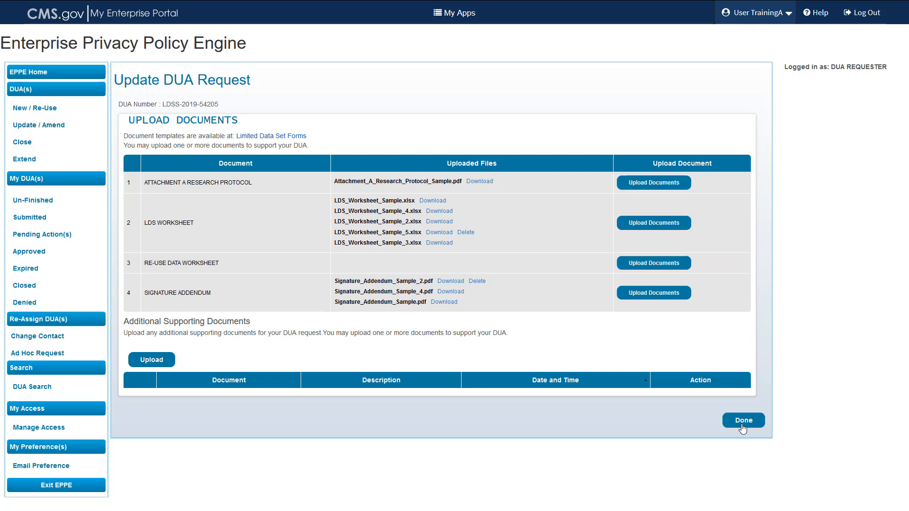
click(743, 429)
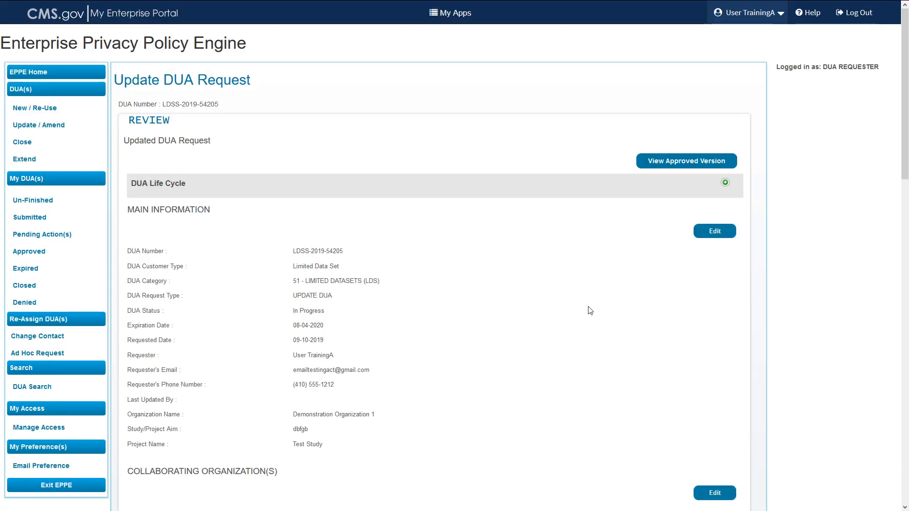
Enter the comment "Added New data files, an LDS Worksheet, a new Custodian and an Signature Addendum." and save the update request.
scroll(590, 311, down, 2)
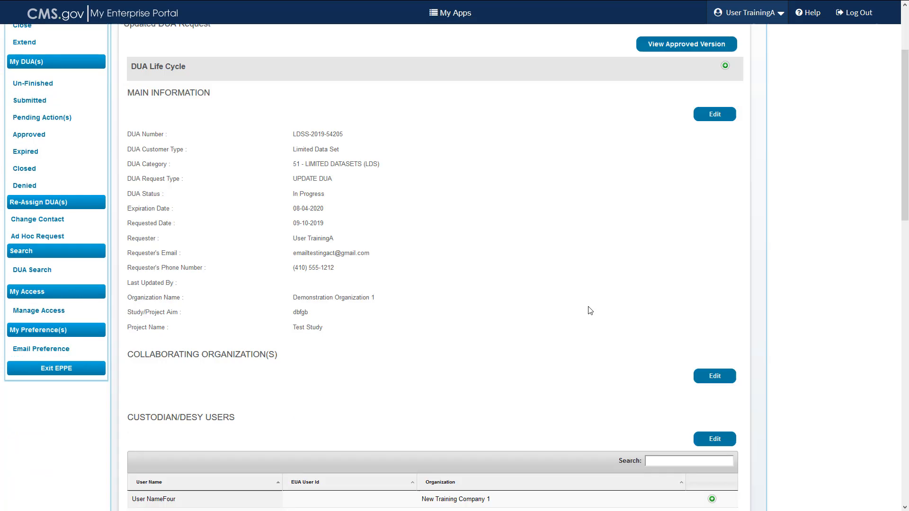
scroll(590, 311, down, 4)
scroll(590, 311, down, 7)
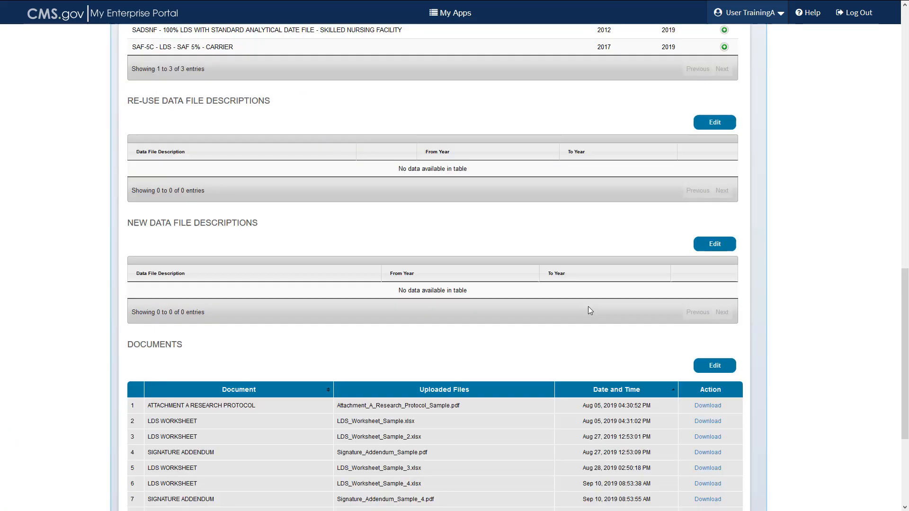
scroll(590, 311, down, 3)
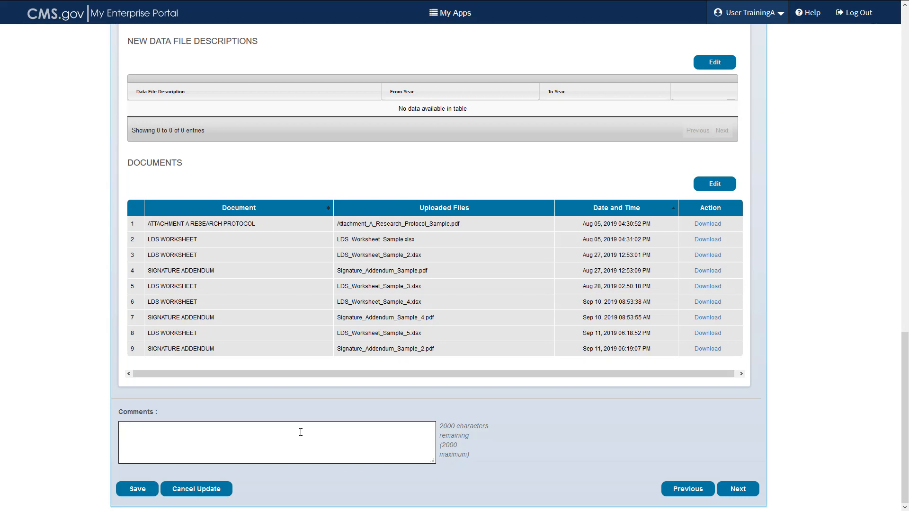
text(Added New data files, an LDS Worksheet, a new Custodian and an Signature Addendum.)
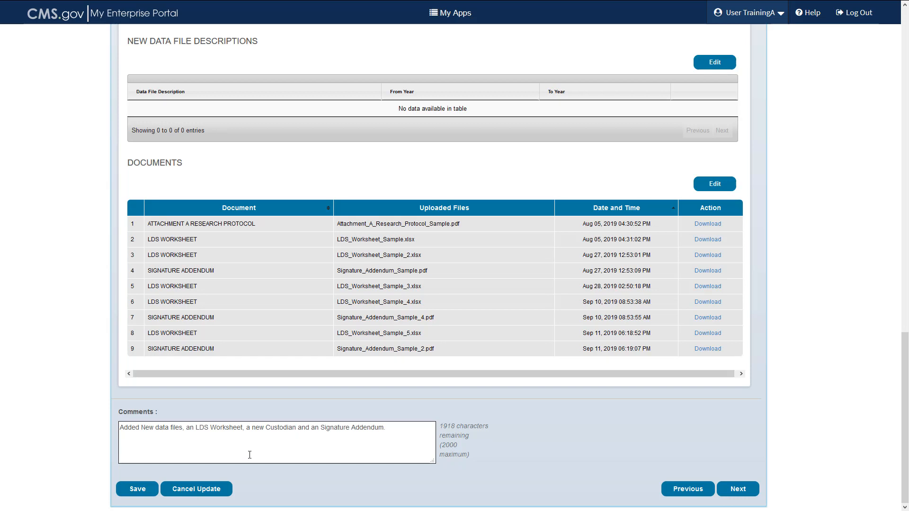
click(138, 489)
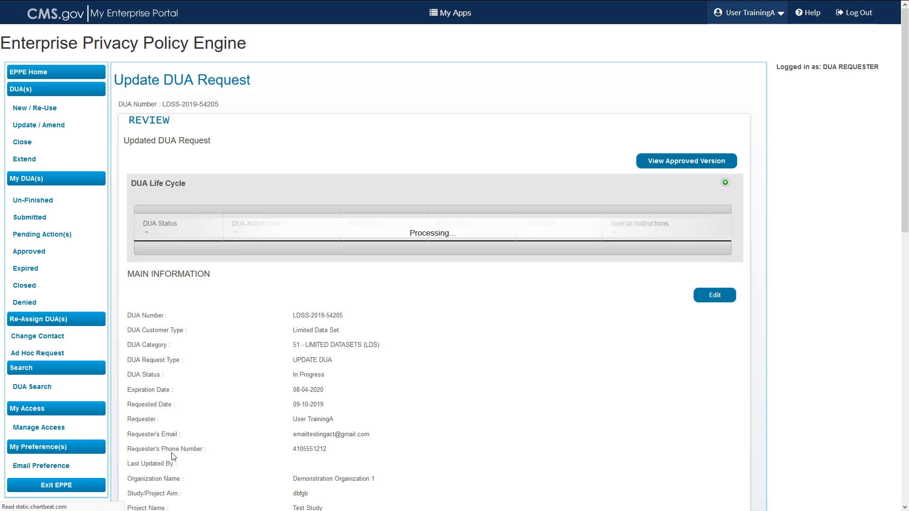
Bring up the warning for cancelling the update, read it in full and dismiss it without cancelling.
scroll(206, 408, down, 10)
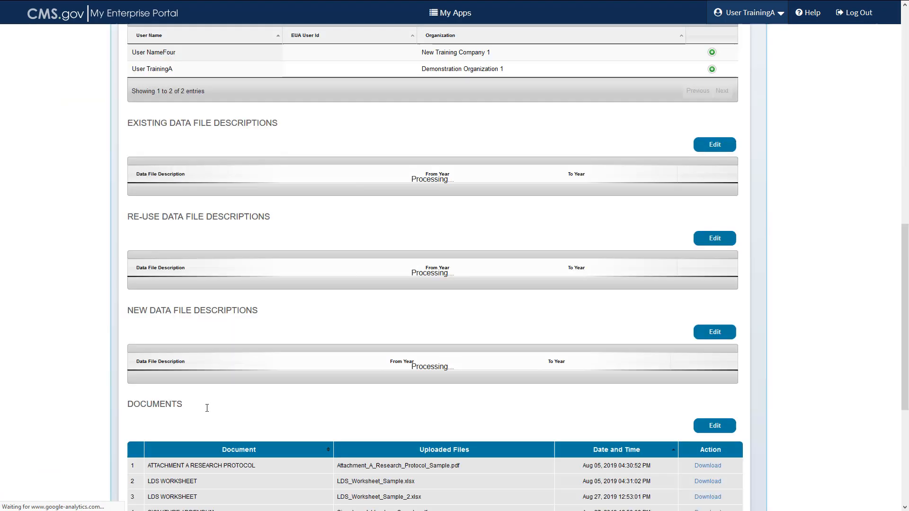
scroll(206, 408, down, 5)
scroll(207, 408, down, 2)
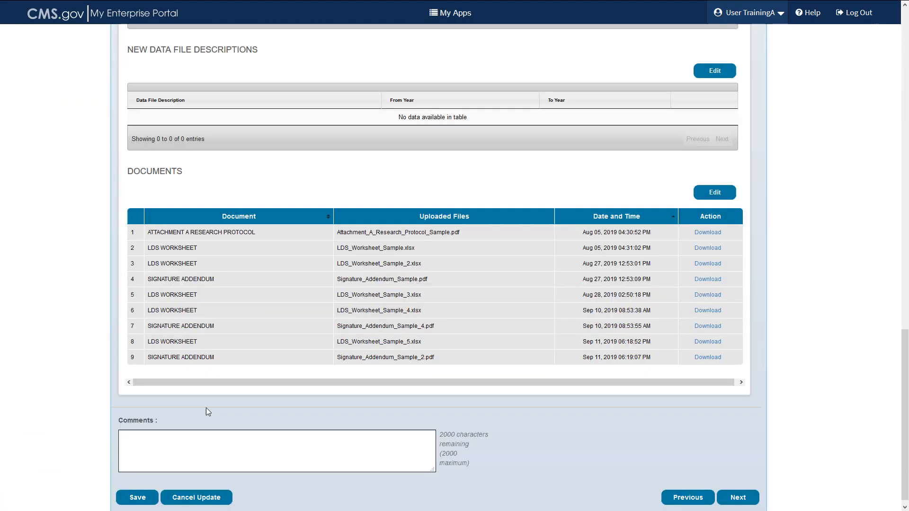
click(198, 503)
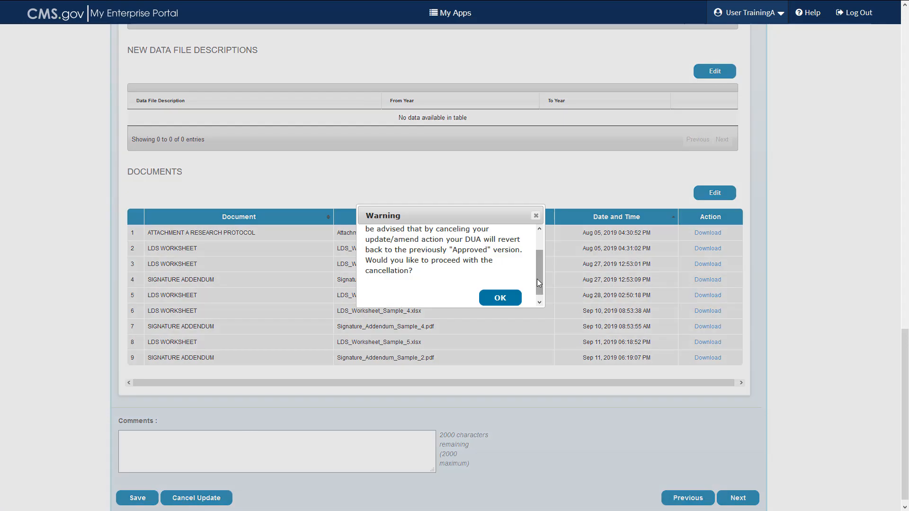
drag(537, 279, 536, 240)
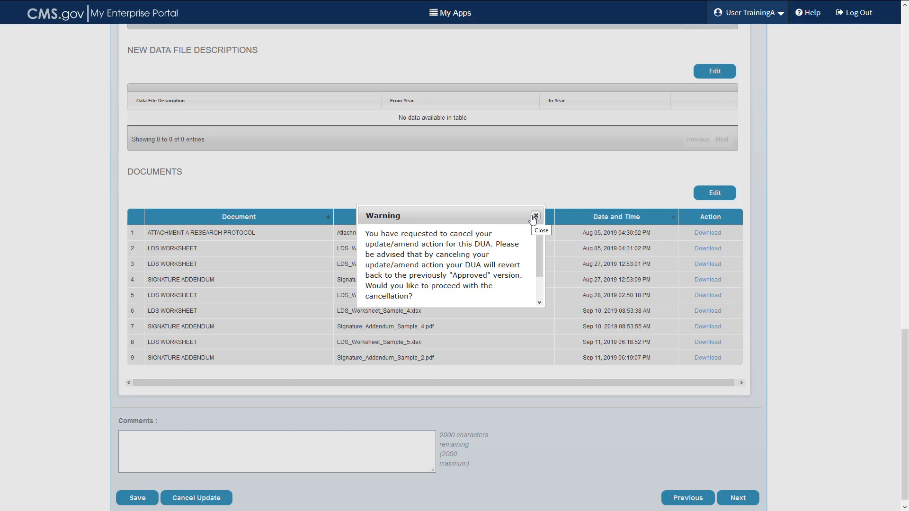
drag(538, 244, 540, 275)
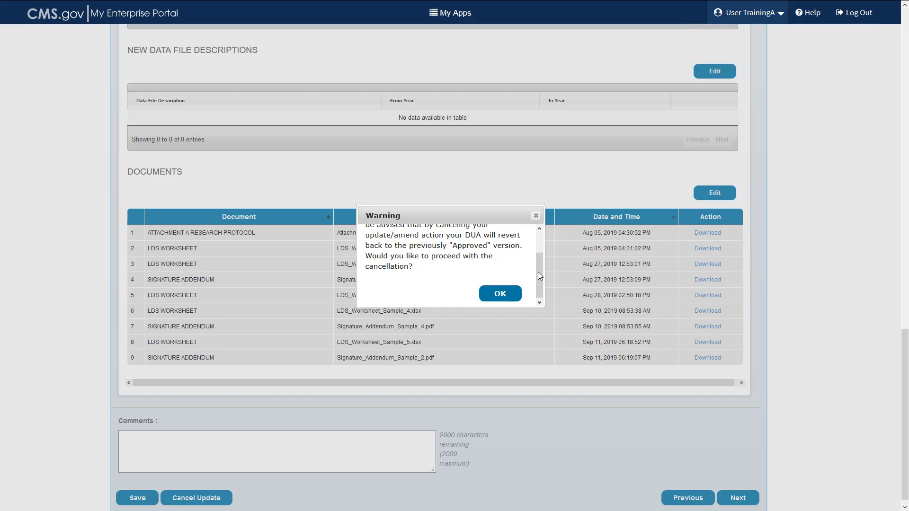
click(535, 217)
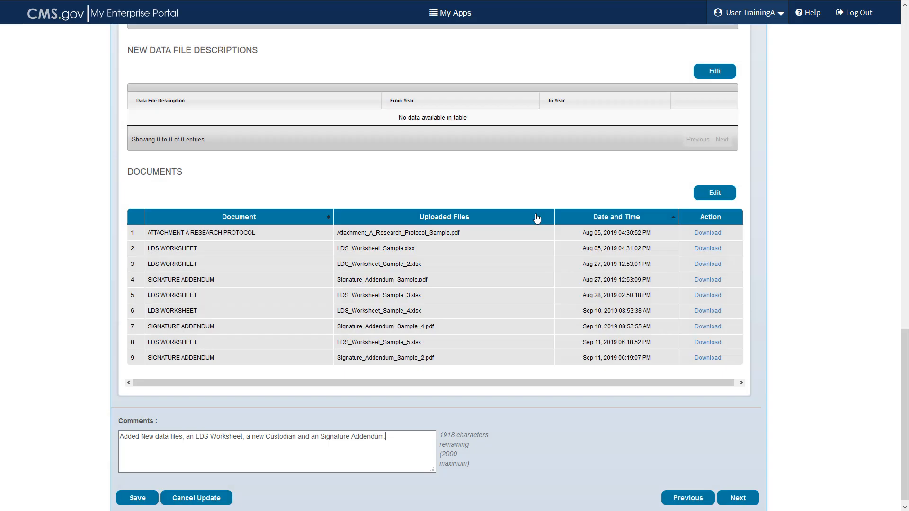
Proceed to the terms and conditions, agree to them and submit the DUA update request.
click(738, 501)
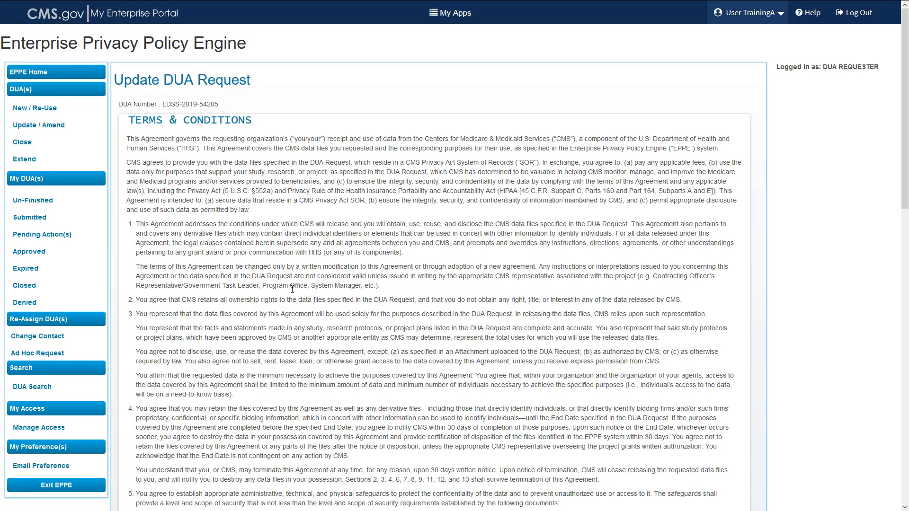
scroll(292, 289, down, 2)
scroll(292, 292, down, 10)
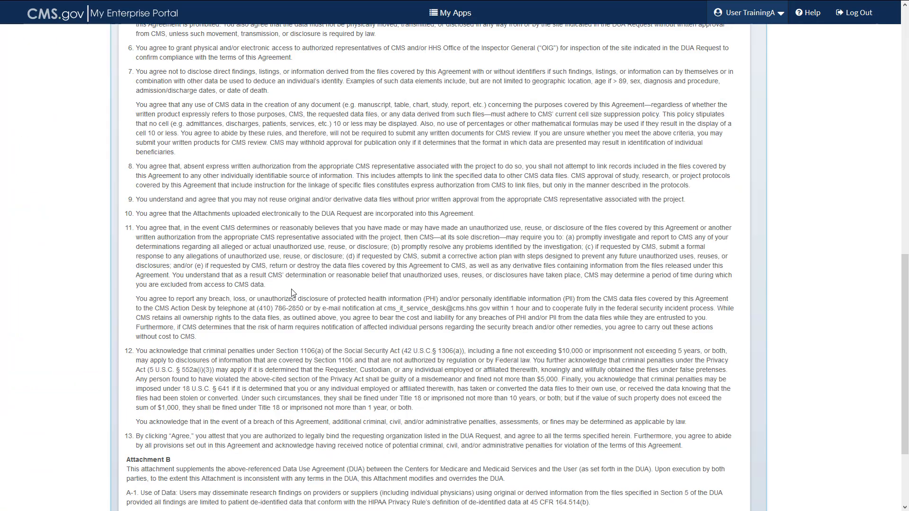
scroll(292, 294, down, 3)
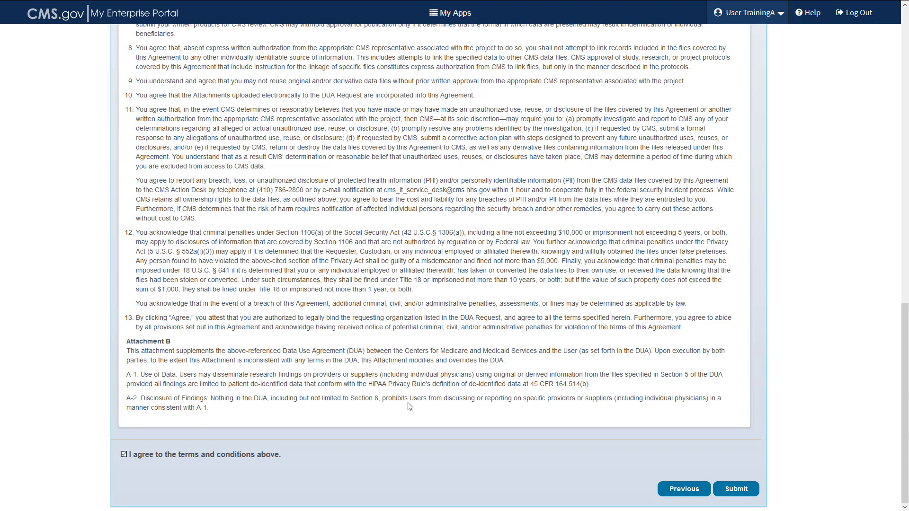
click(737, 490)
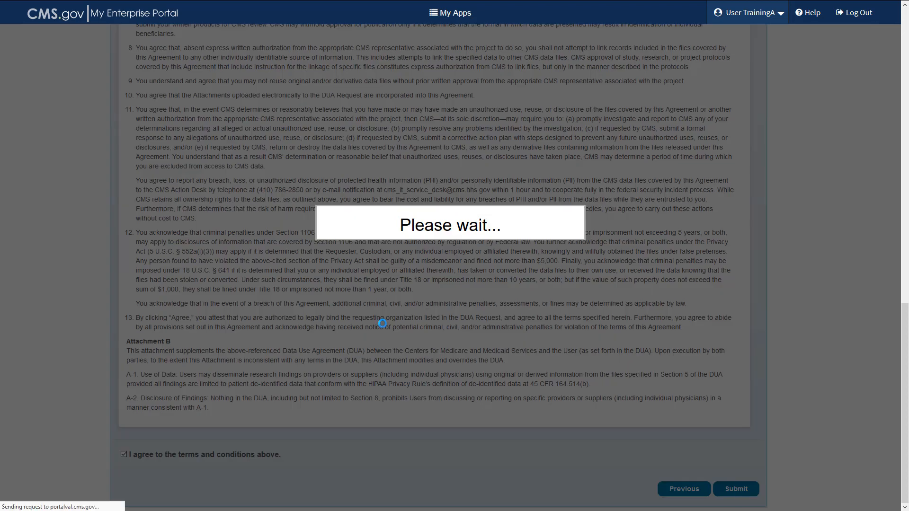